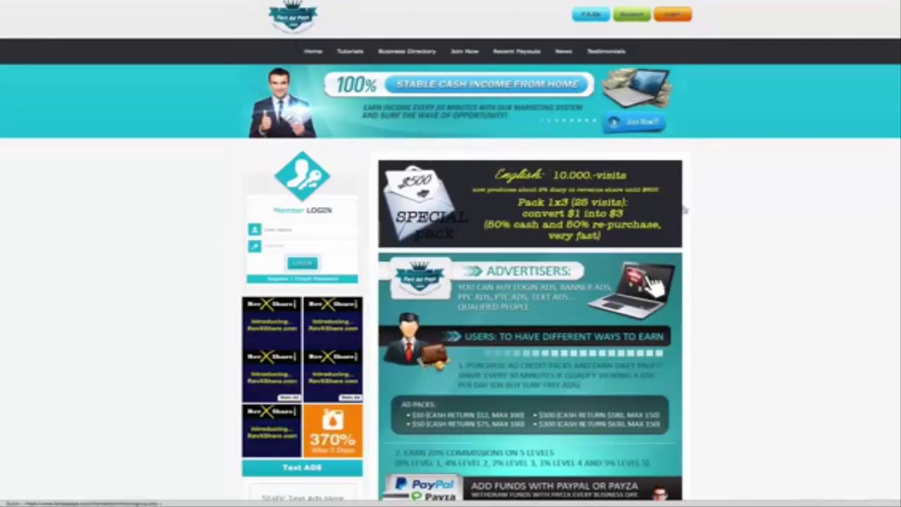
Open the JOIN NOW sign-up form and enter the email address and account password.
scroll(694, 211, down, 3)
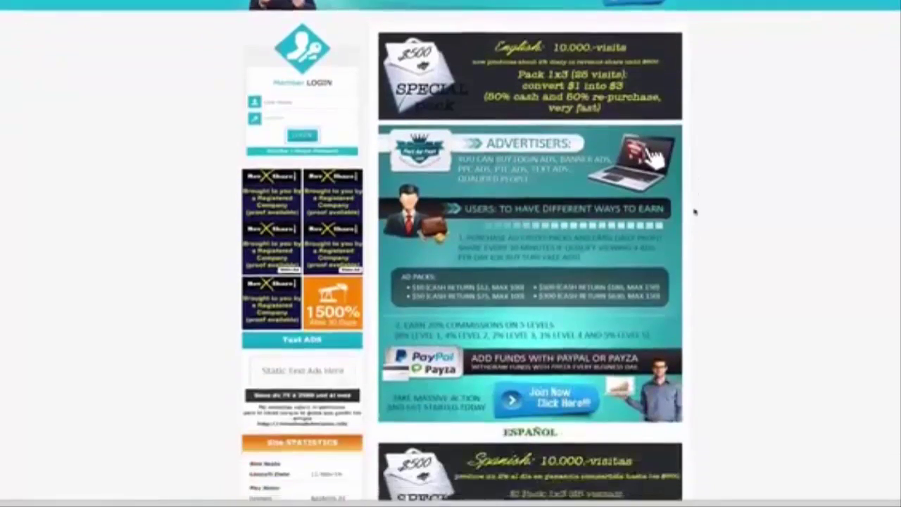
scroll(694, 211, down, 4)
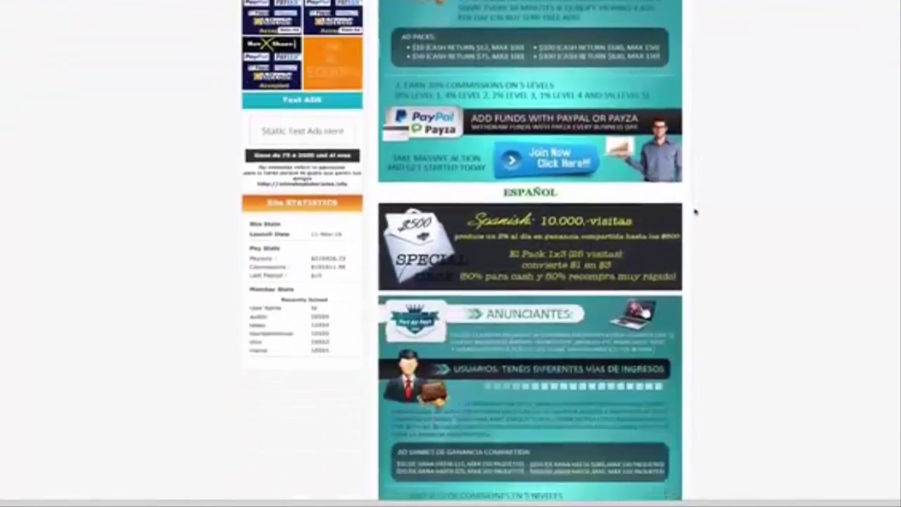
scroll(694, 212, down, 7)
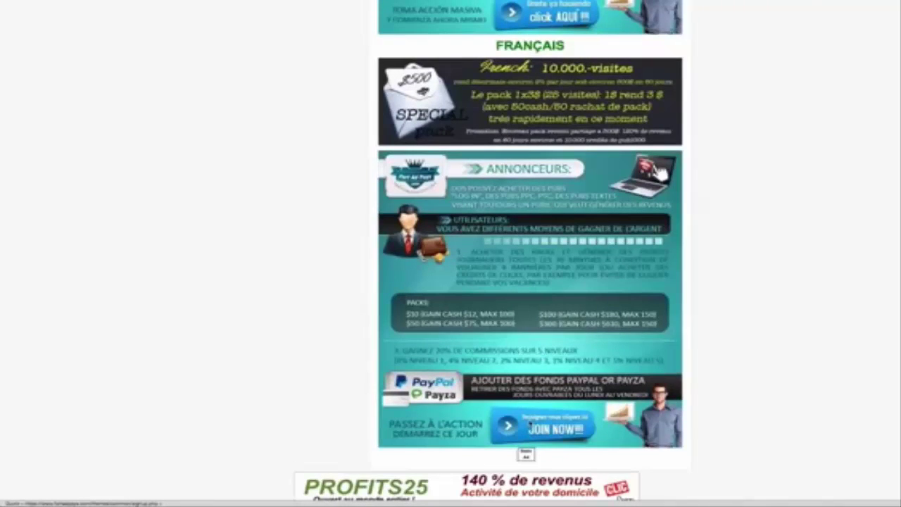
click(529, 425)
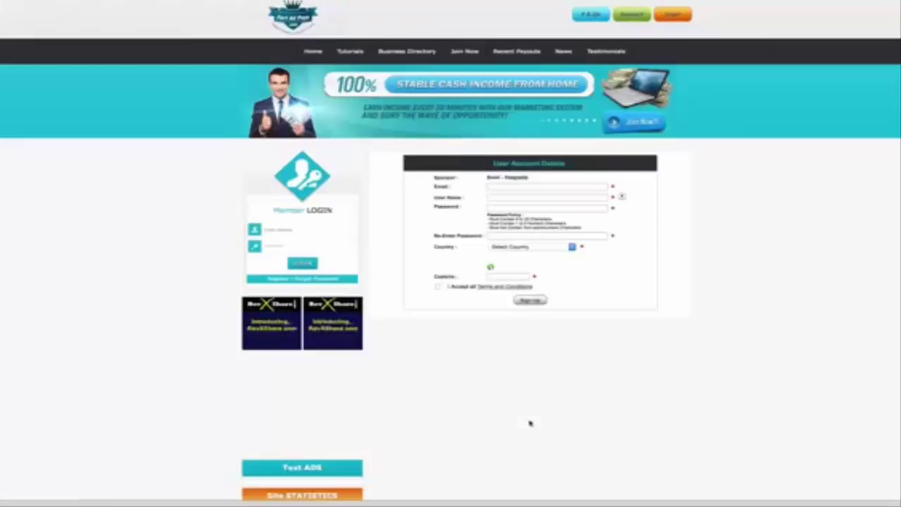
click(510, 186)
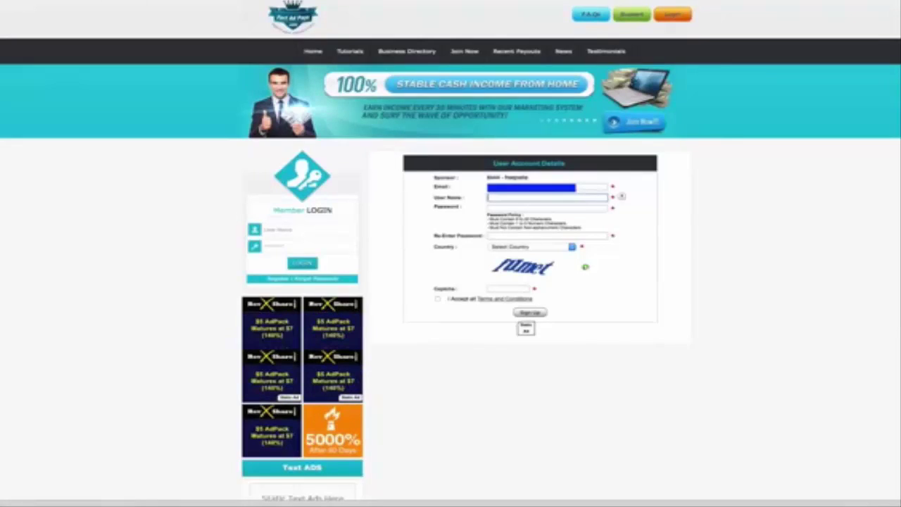
key(Tab)
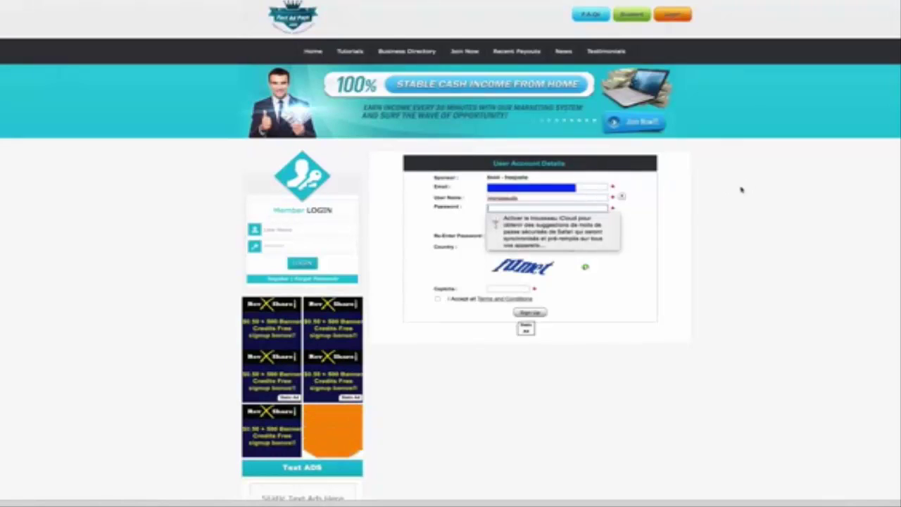
click(622, 259)
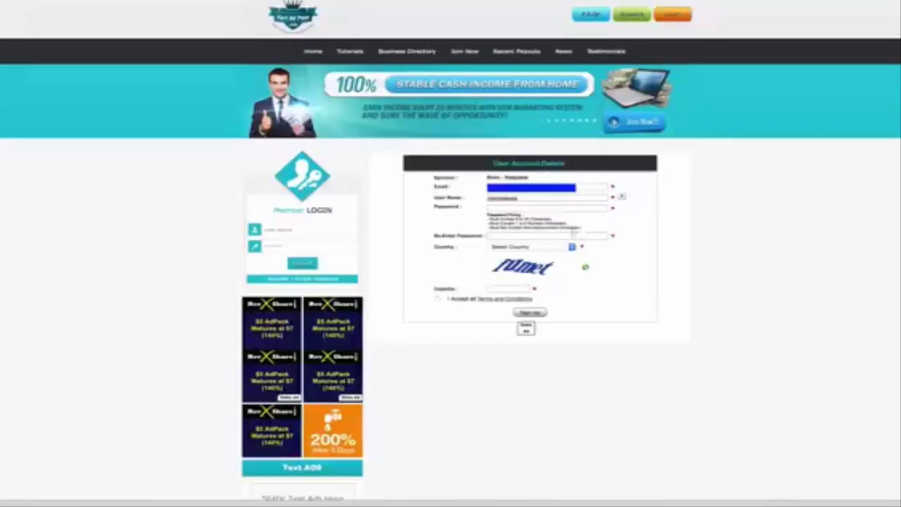
click(504, 209)
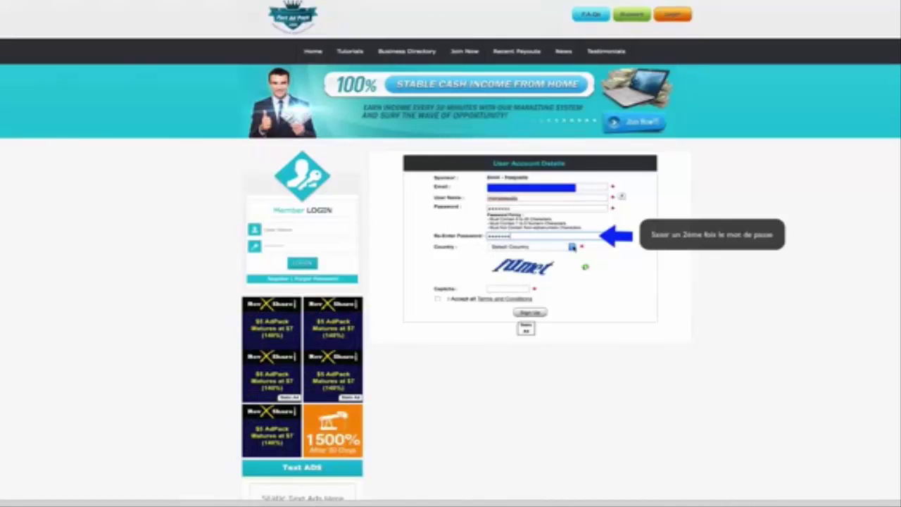
Set the sign-up country to Switzerland.
click(572, 247)
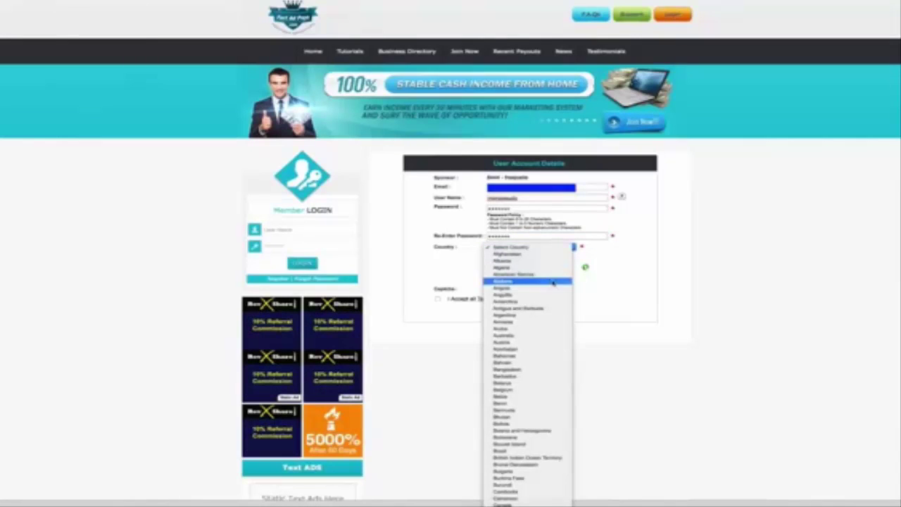
scroll(553, 282, down, 10)
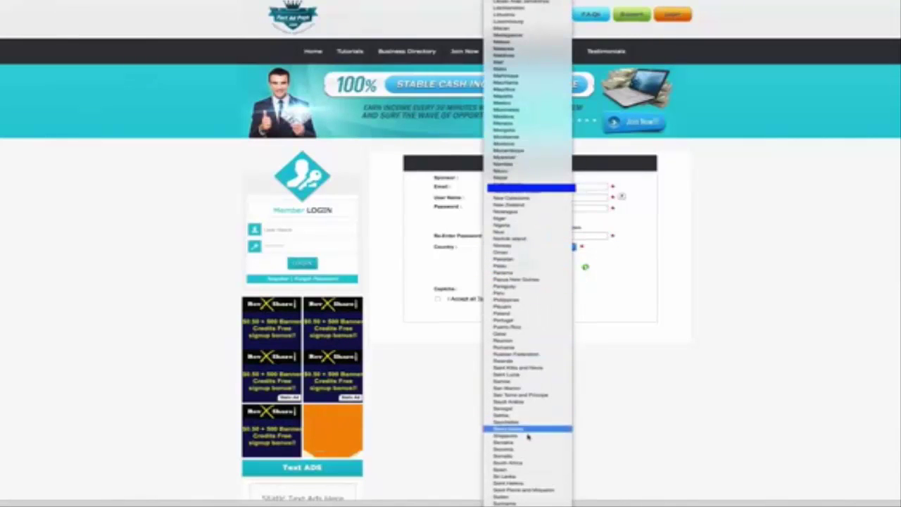
scroll(519, 472, down, 3)
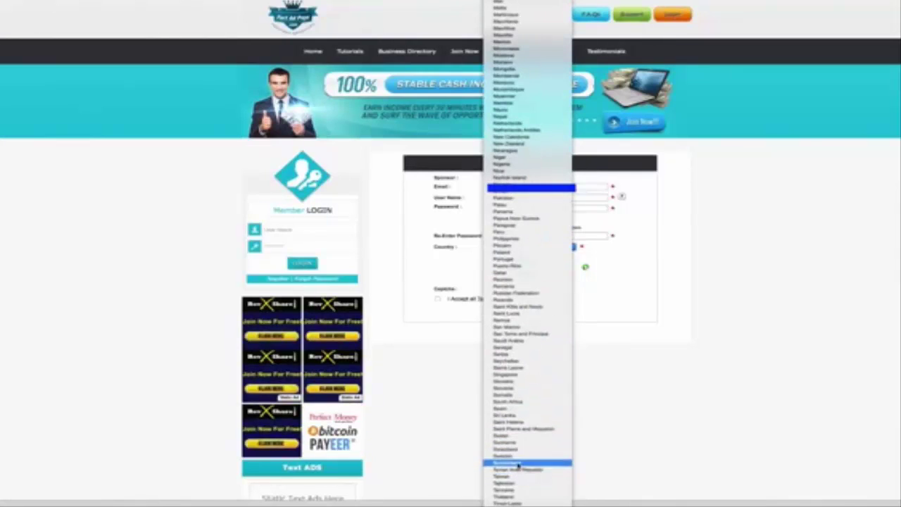
click(519, 465)
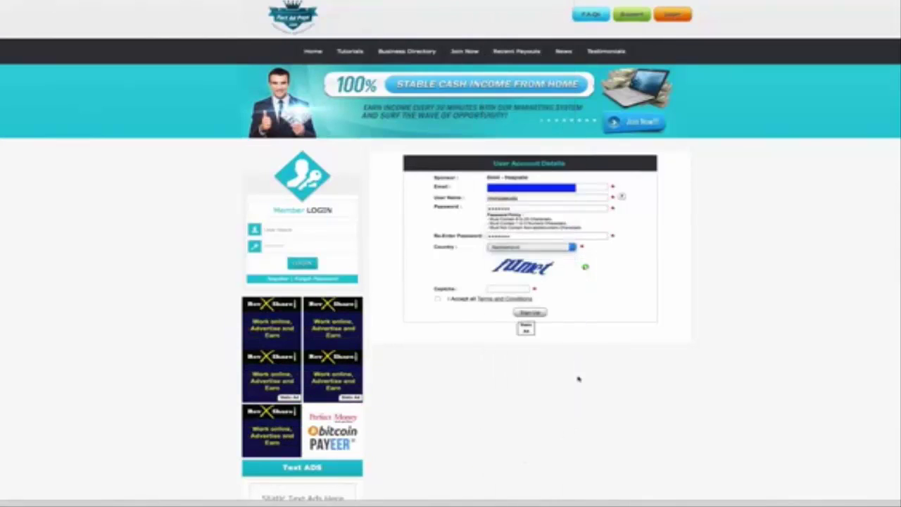
Enter the captcha code and accept all terms and conditions.
click(486, 290)
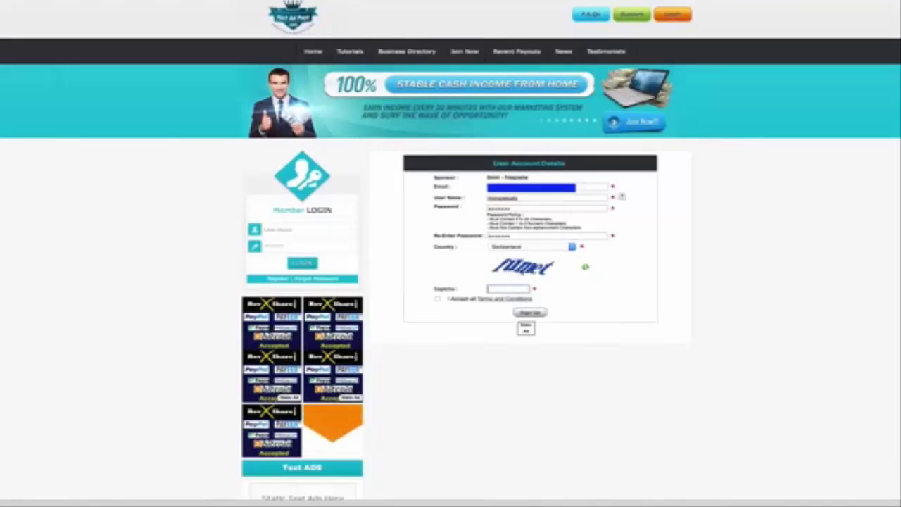
text(f)
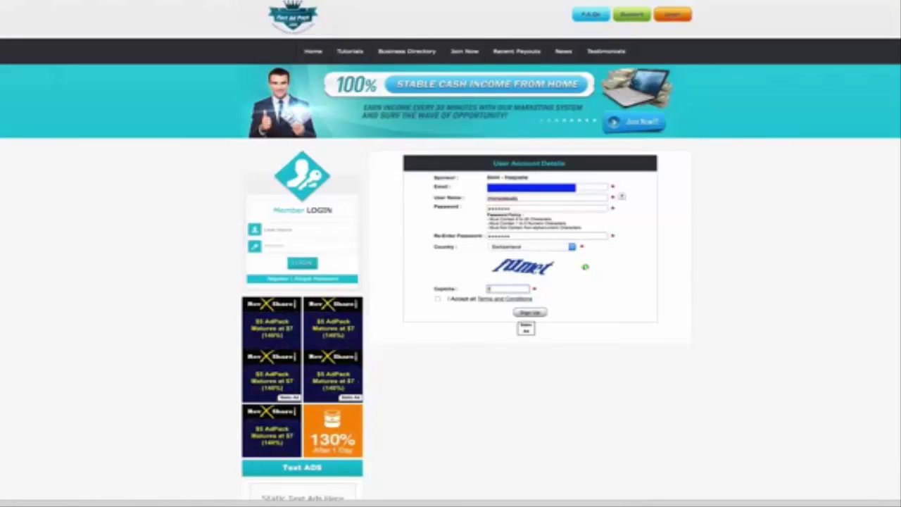
text(umet)
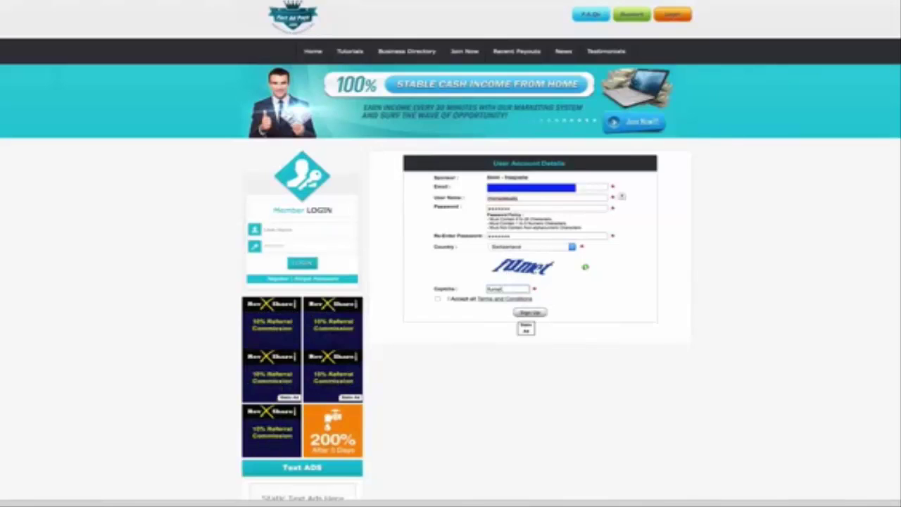
click(438, 299)
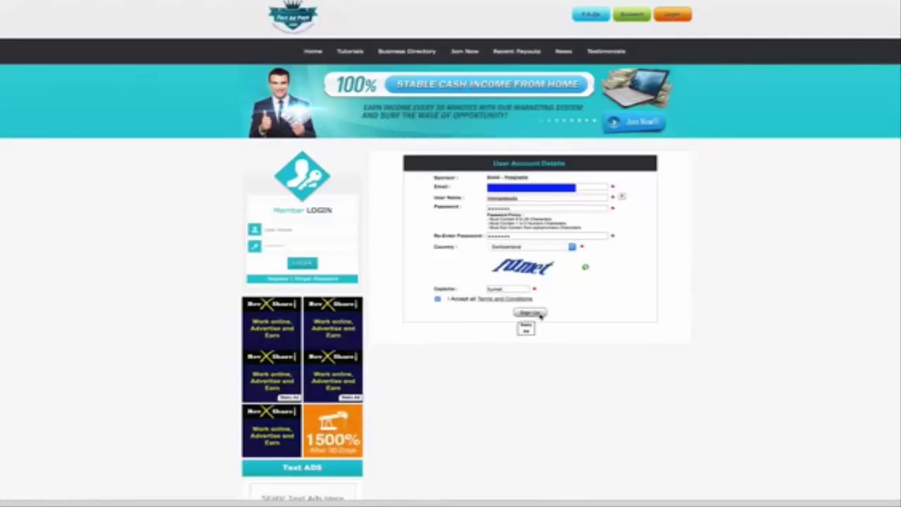
Submit the registration, then log in with the new user name and password.
click(539, 315)
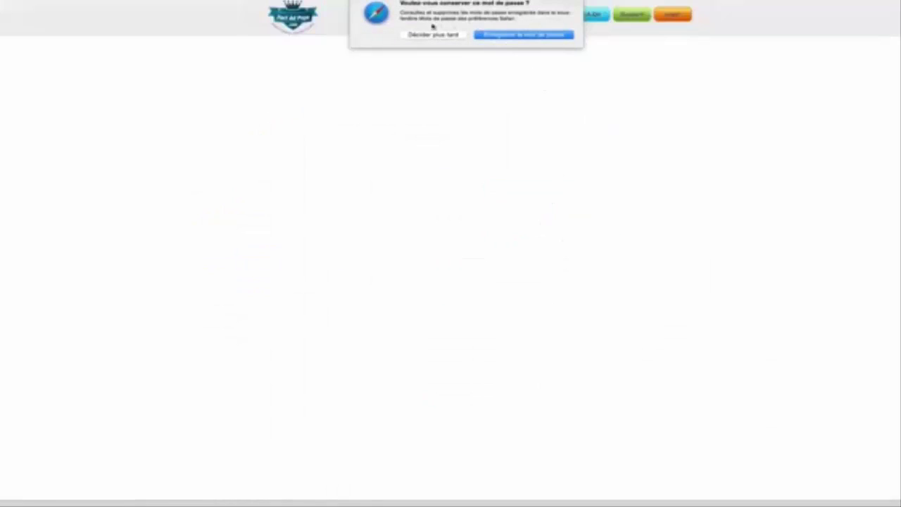
click(433, 35)
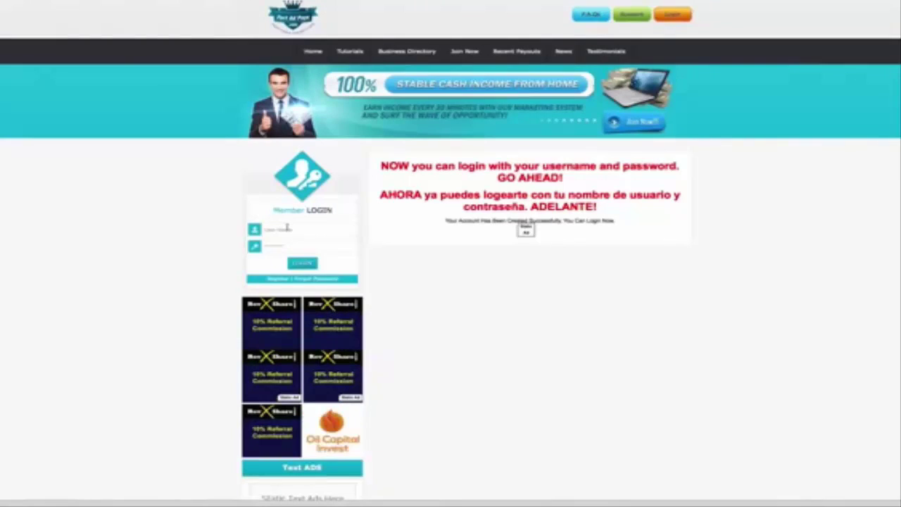
click(287, 229)
text(monzasudo)
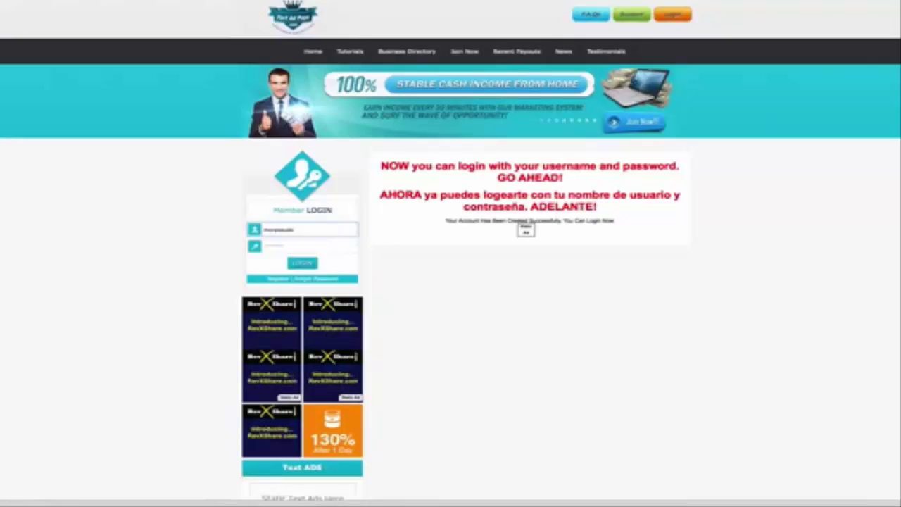
key(Tab)
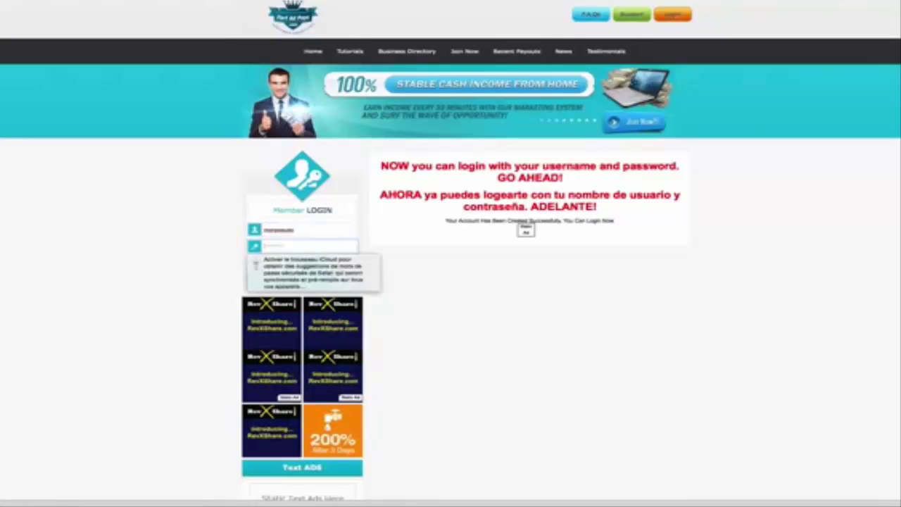
text(********)
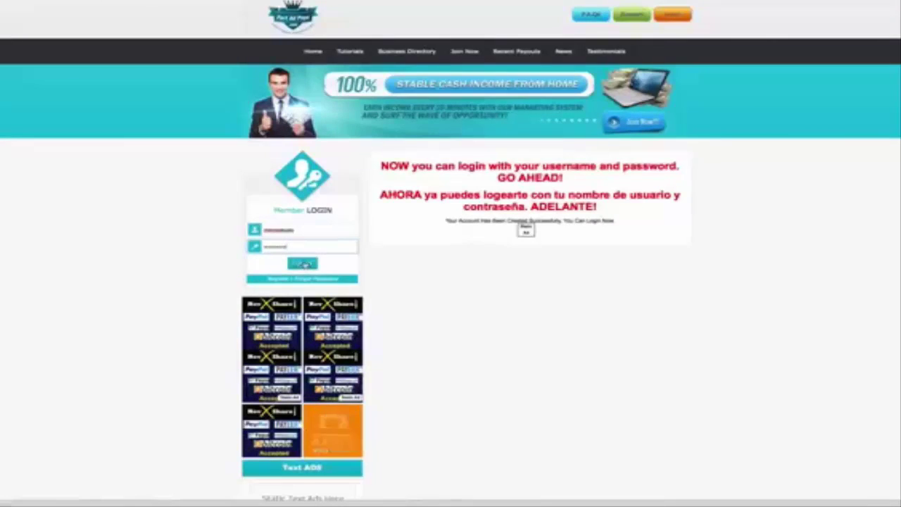
click(304, 263)
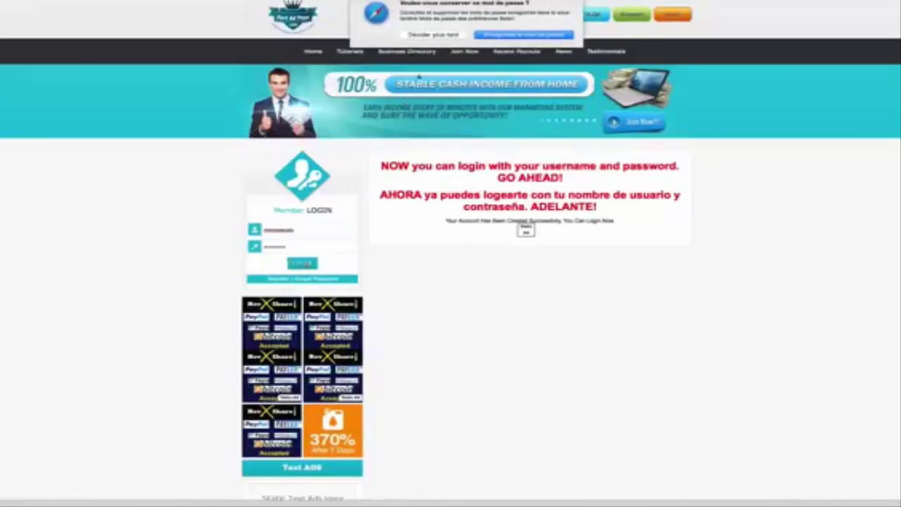
click(417, 33)
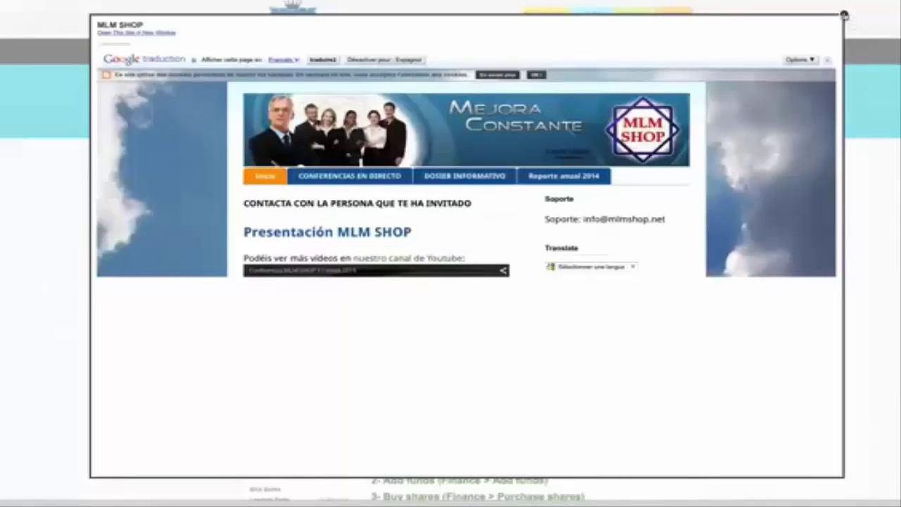
Close the MLM SHOP popup and bring up the Finance menu.
click(845, 14)
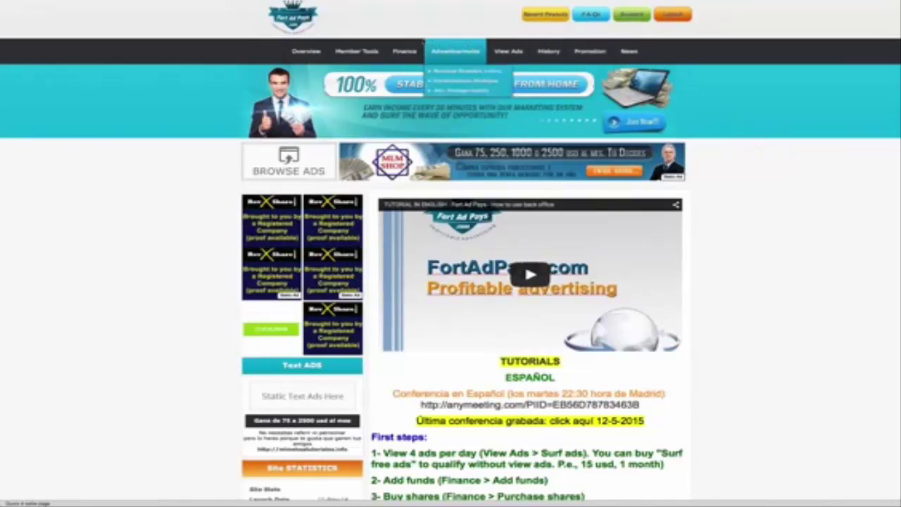
mouse_move(407, 49)
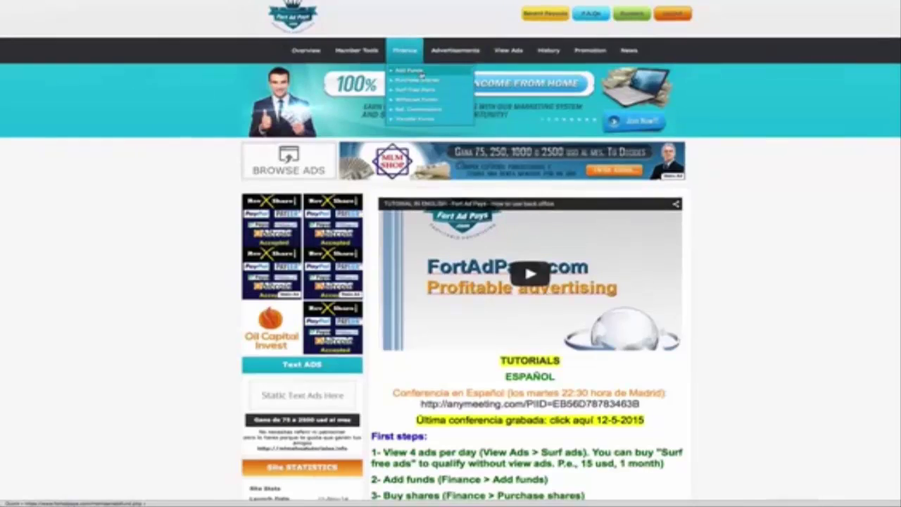
On the Add Funds page, choose Payza as processor and enter 100 as the amount.
click(420, 72)
scroll(548, 257, down, 3)
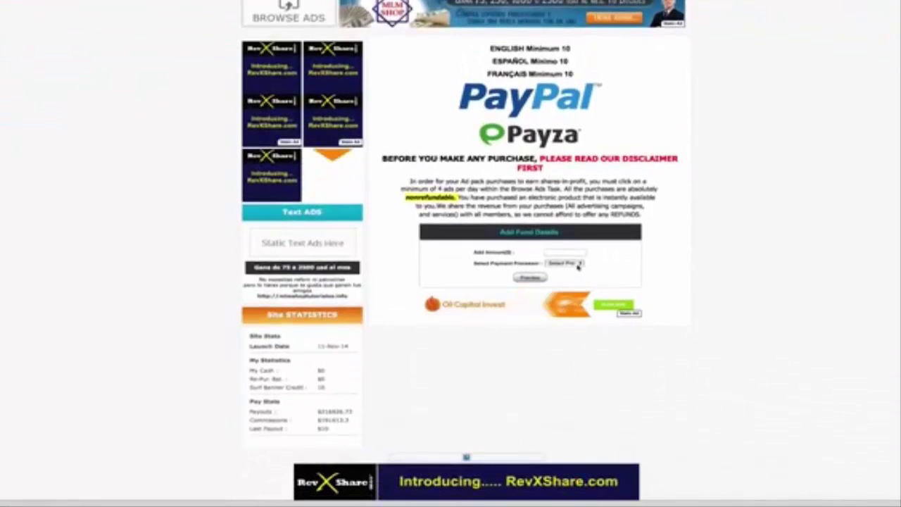
click(578, 264)
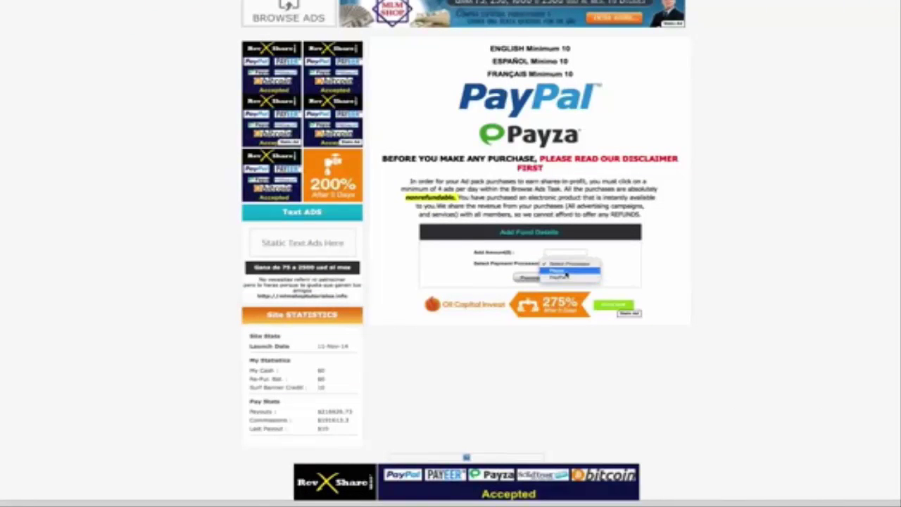
click(568, 273)
click(565, 253)
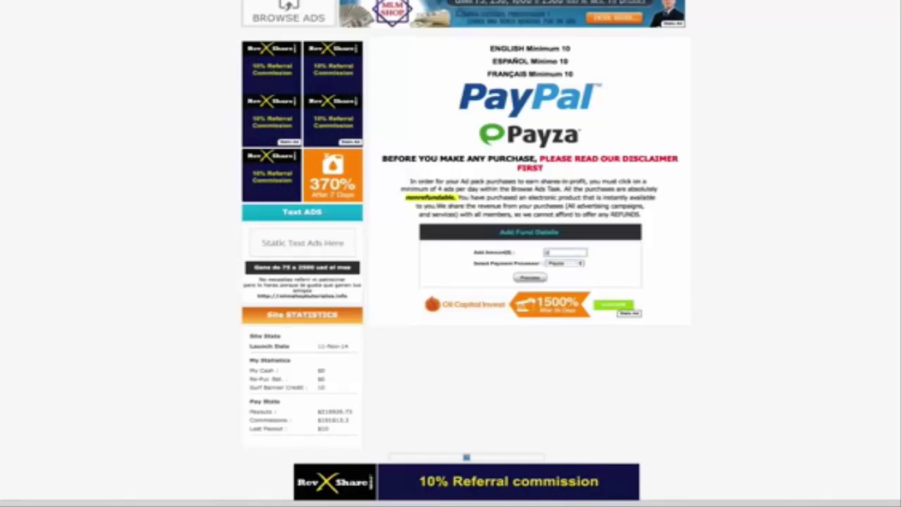
text(100)
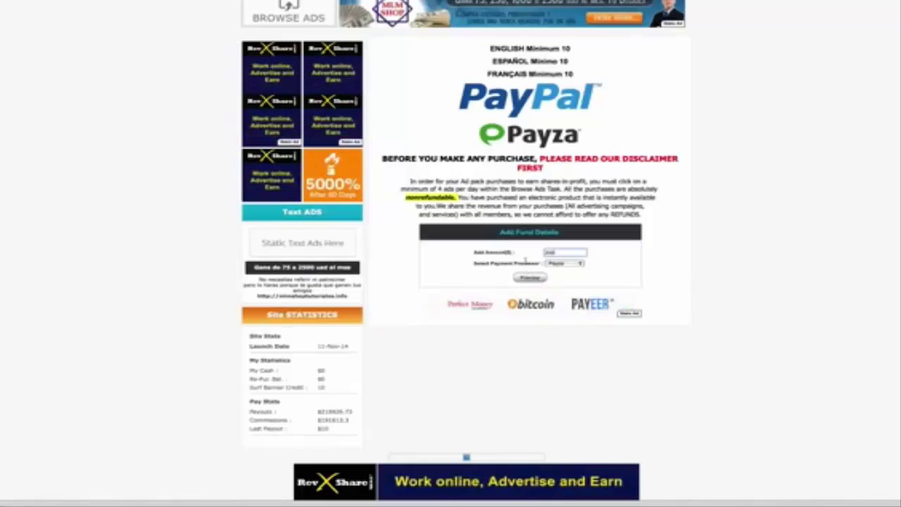
Process the $200 Payza add-funds request and confirm the $205 payment.
click(536, 281)
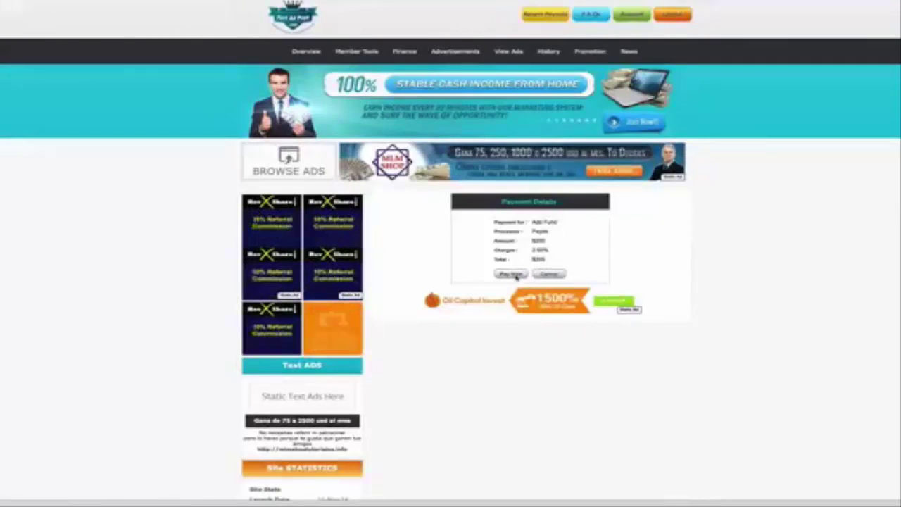
click(516, 277)
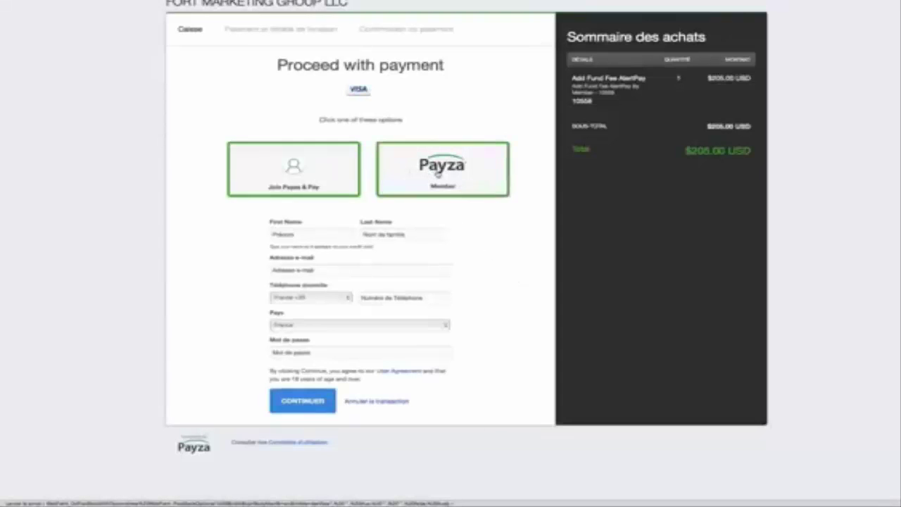
Choose to pay the $205 as an existing Payza member.
click(437, 174)
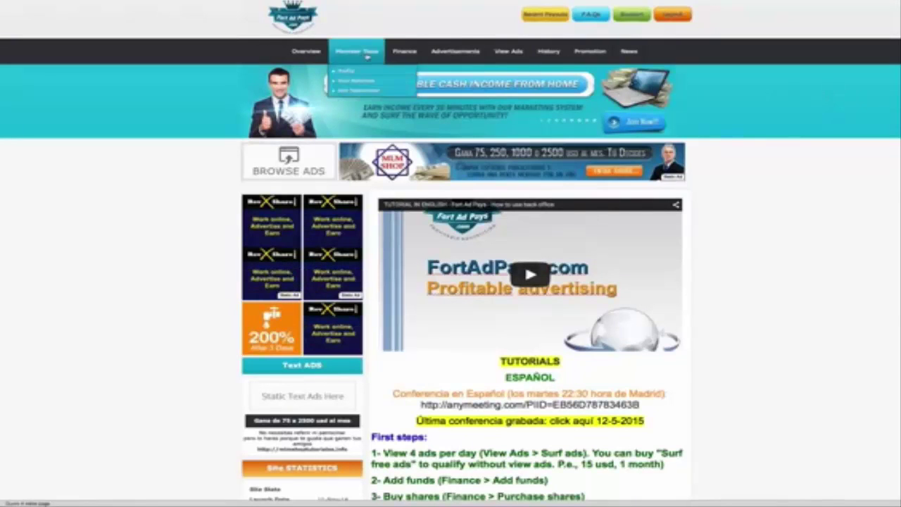
Open Finance > Purchase Shares and scroll to the Stable 10, 50, 100 and 300 ad packs.
mouse_move(405, 52)
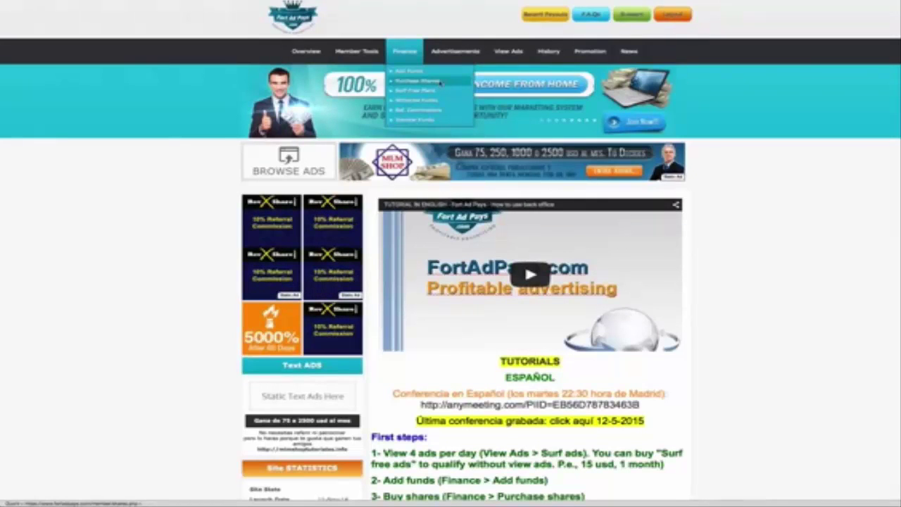
click(440, 83)
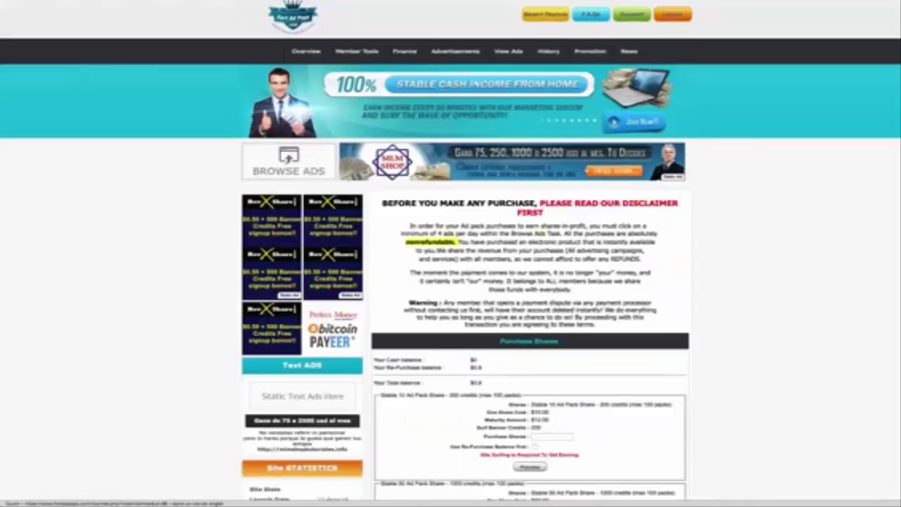
scroll(720, 178, down, 3)
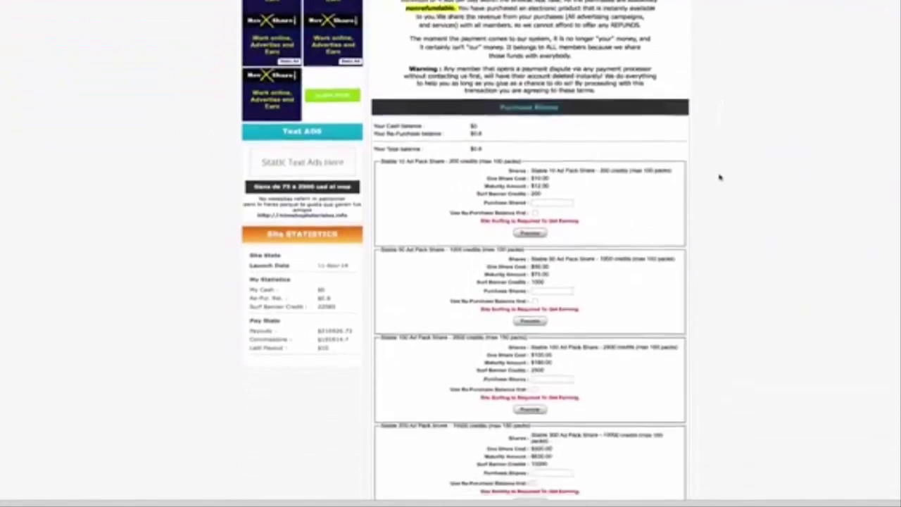
scroll(720, 177, down, 1)
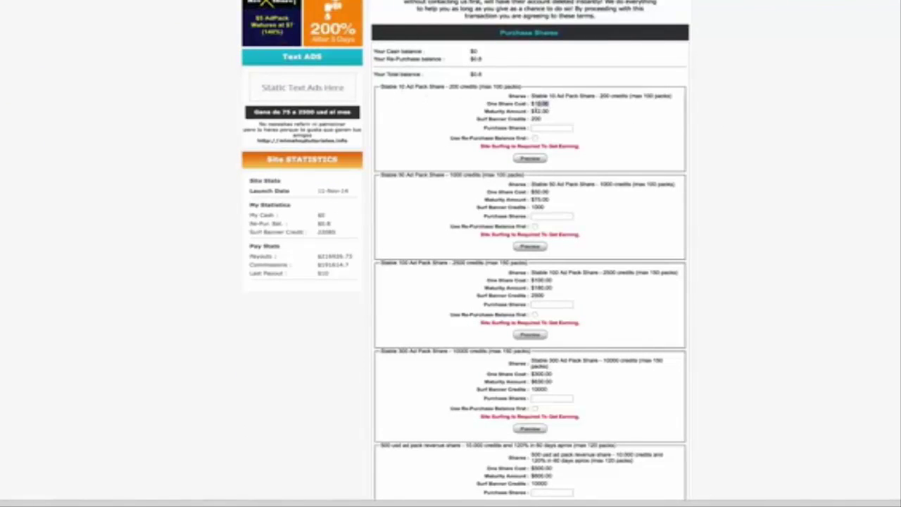
double_click(541, 110)
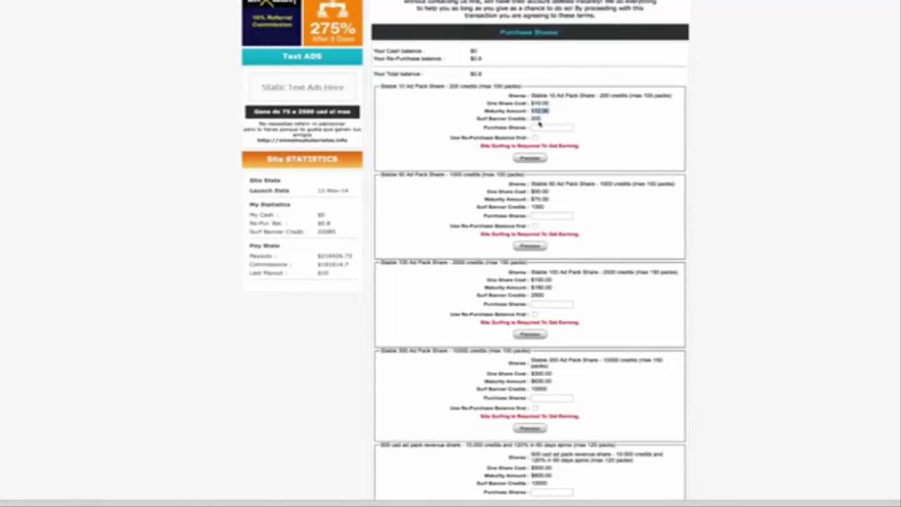
drag(532, 118, 382, 116)
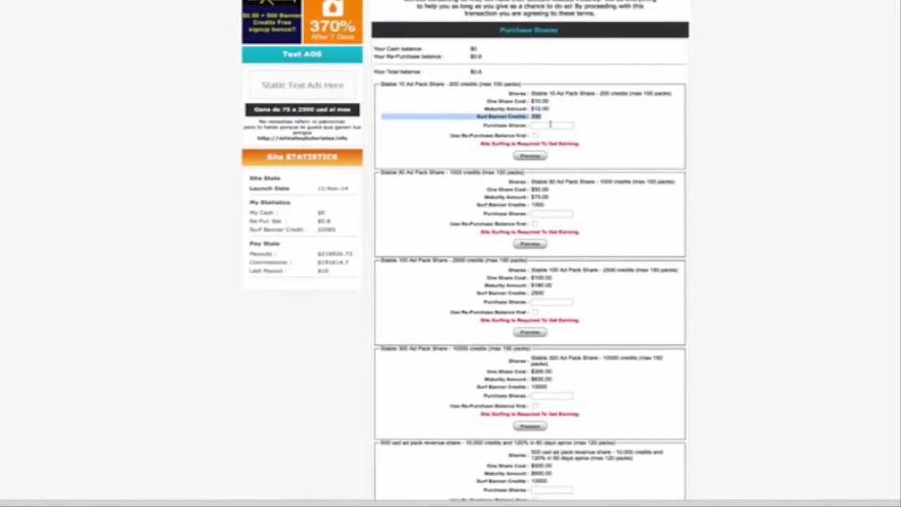
click(551, 125)
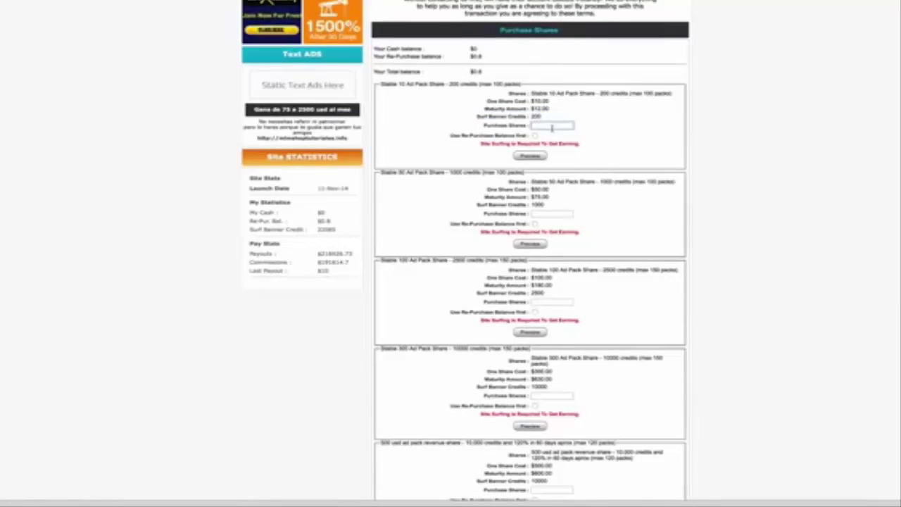
scroll(552, 127, down, 2)
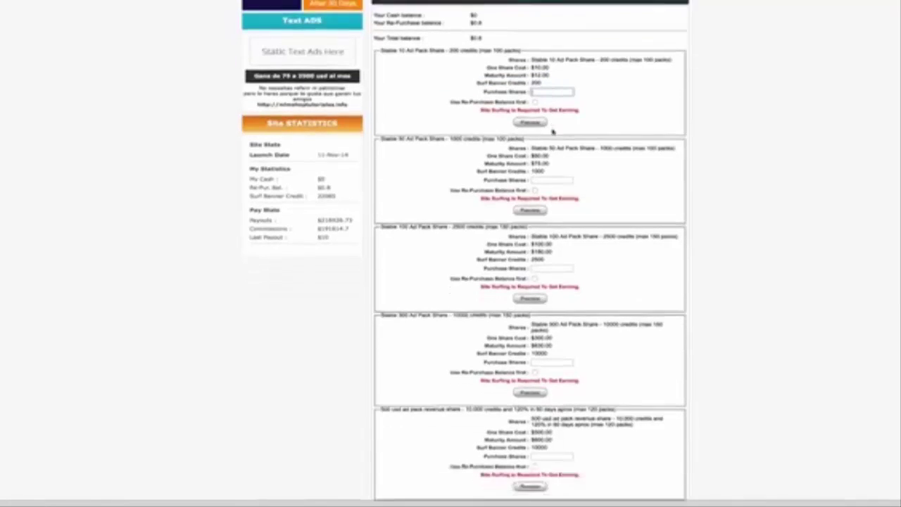
drag(534, 131, 567, 151)
scroll(567, 151, down, 3)
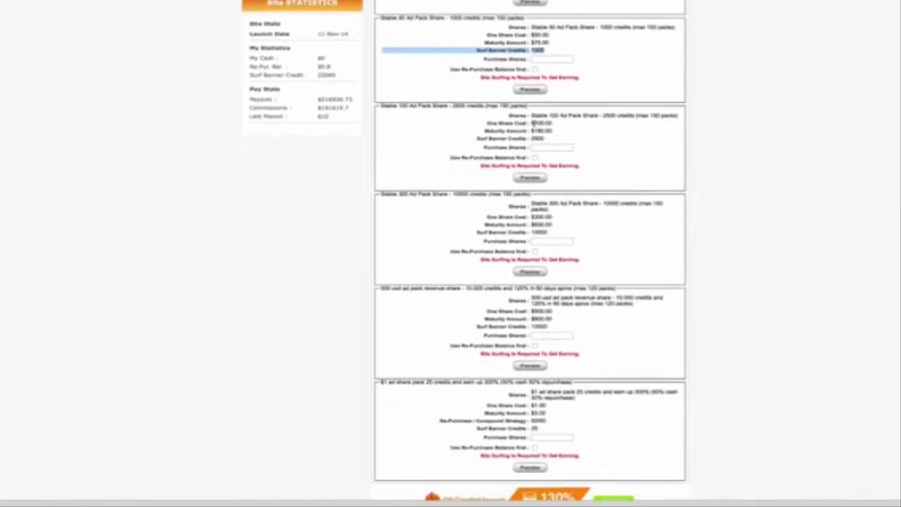
drag(533, 124, 550, 129)
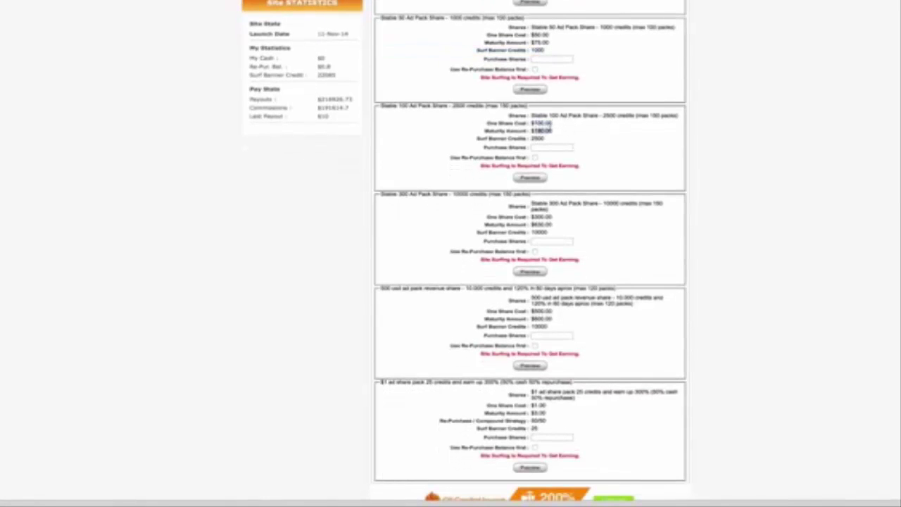
scroll(551, 133, down, 1)
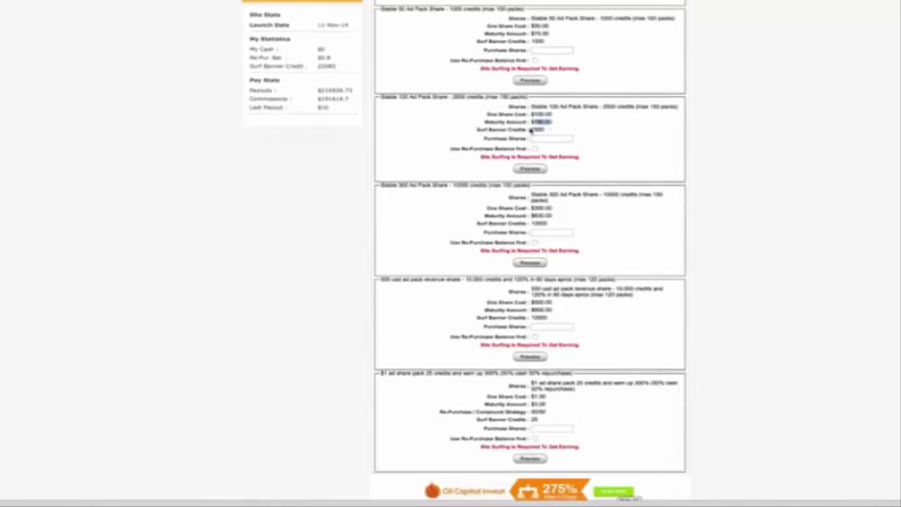
click(531, 131)
scroll(531, 130, up, 1)
mouse_move(531, 133)
mouse_down()
mouse_move(394, 133)
mouse_move(546, 134)
mouse_up()
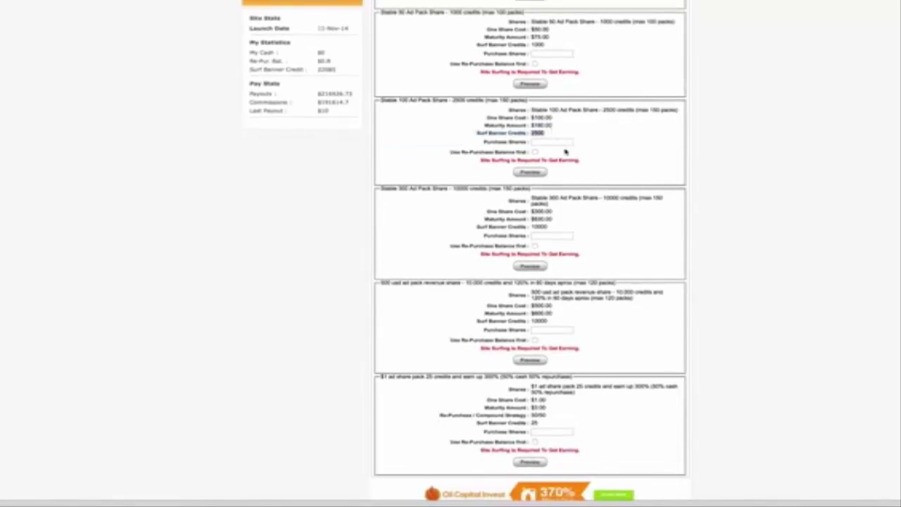
scroll(565, 151, down, 2)
drag(532, 172, 556, 180)
scroll(557, 180, down, 1)
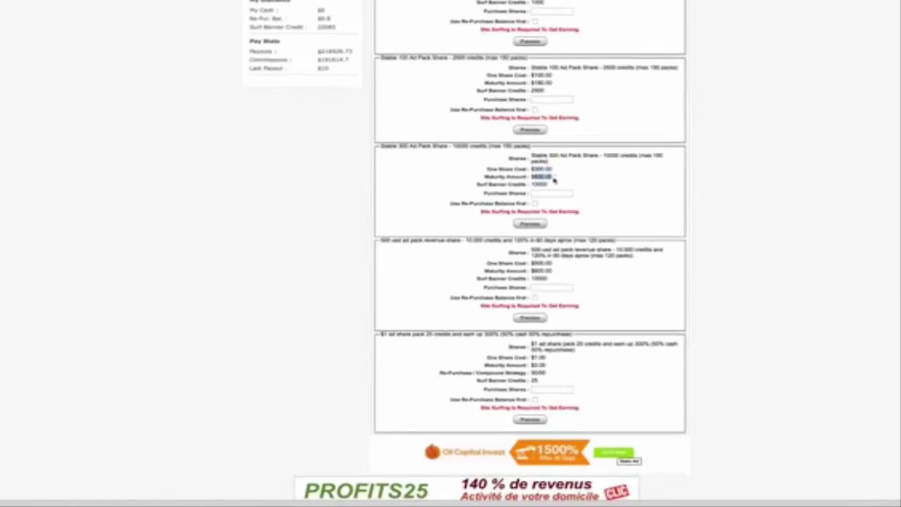
scroll(556, 182, down, 1)
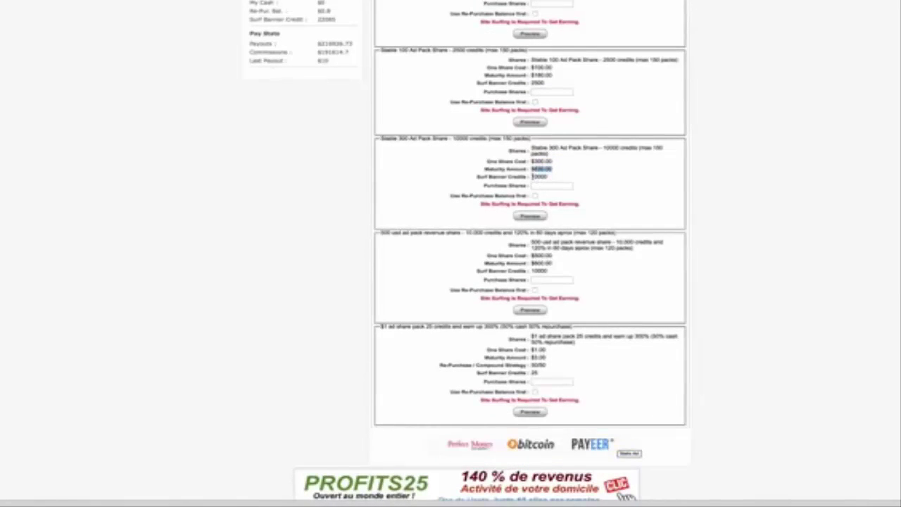
drag(532, 176, 552, 177)
scroll(555, 180, down, 2)
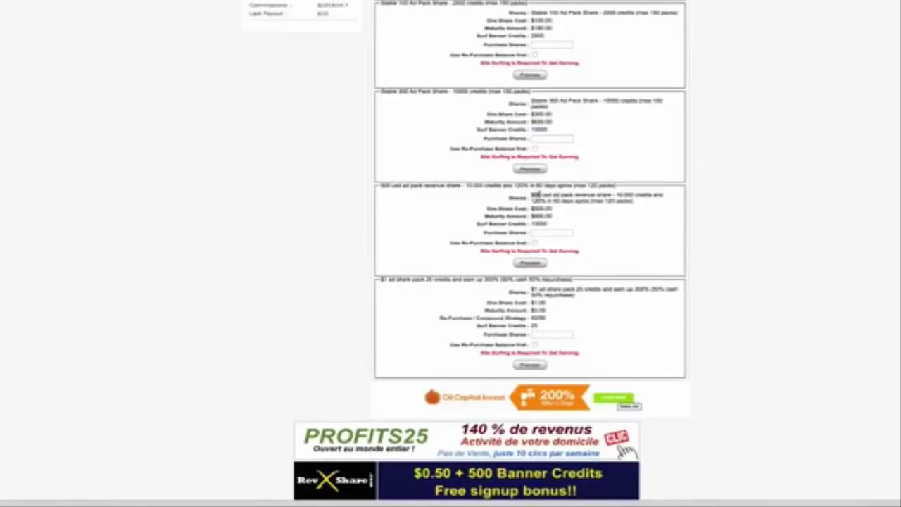
drag(532, 196, 545, 200)
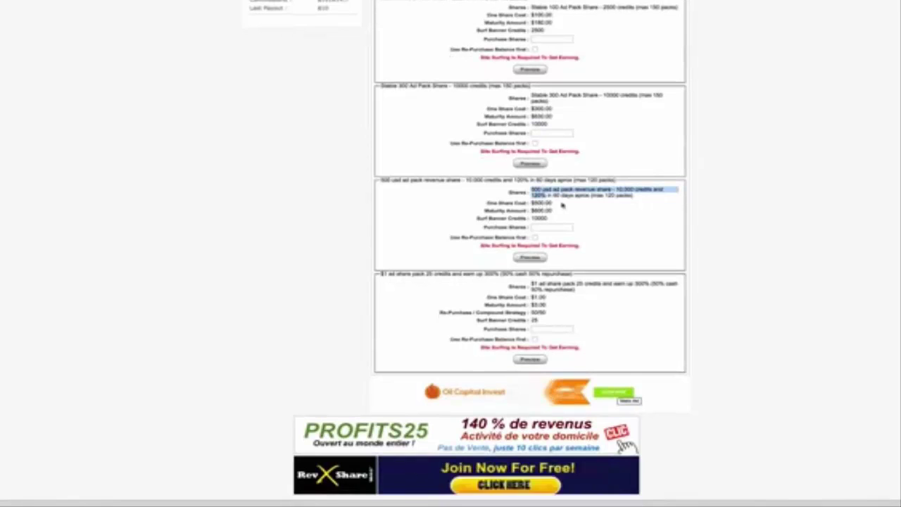
click(565, 204)
drag(617, 188, 633, 187)
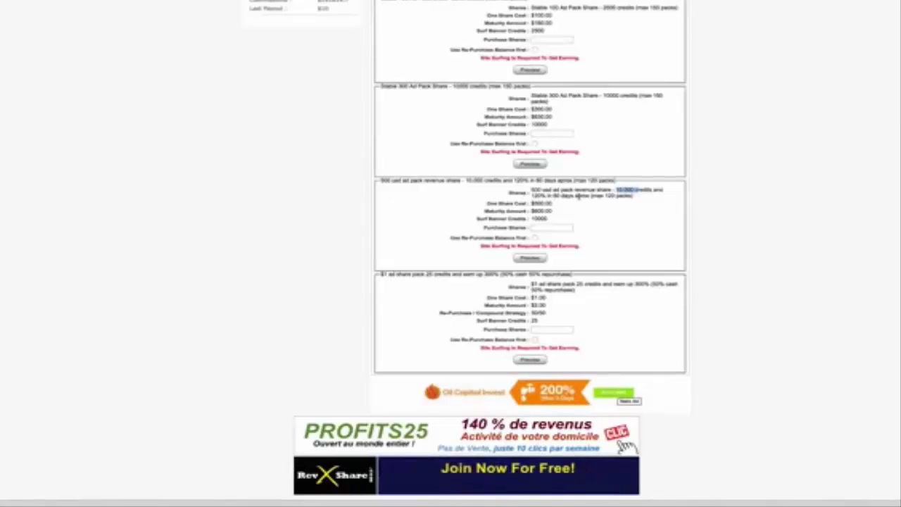
scroll(585, 202, down, 1)
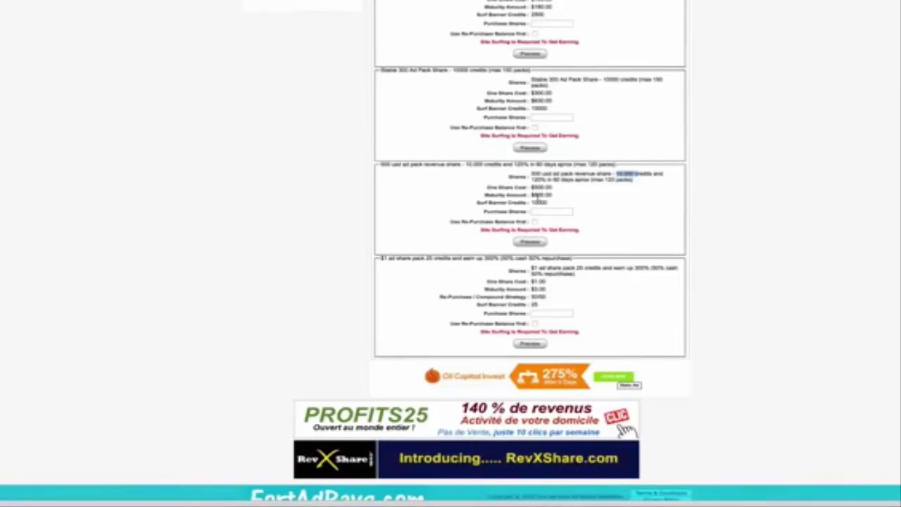
double_click(539, 201)
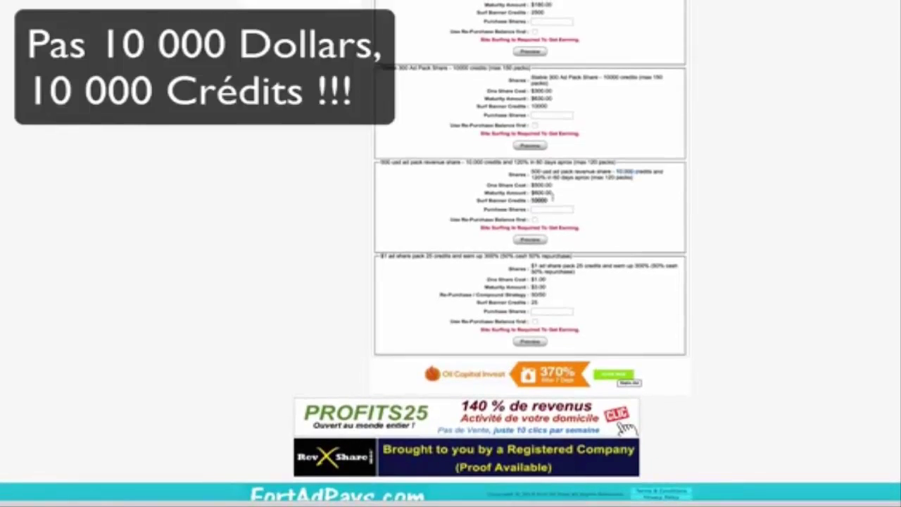
scroll(556, 229, down, 2)
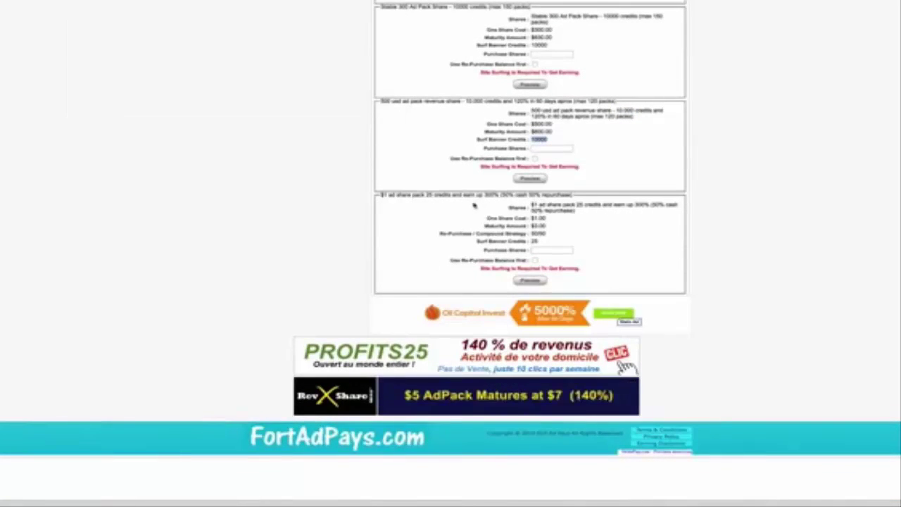
drag(532, 205, 538, 205)
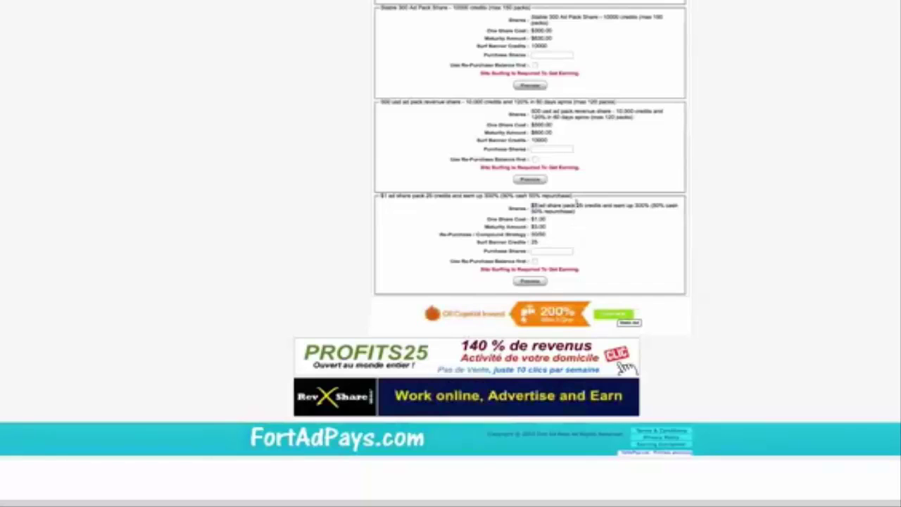
double_click(579, 204)
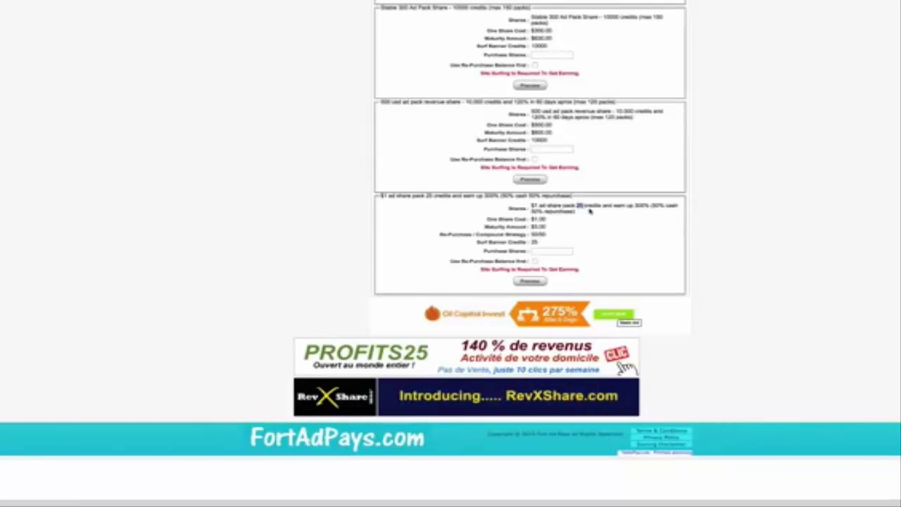
double_click(642, 205)
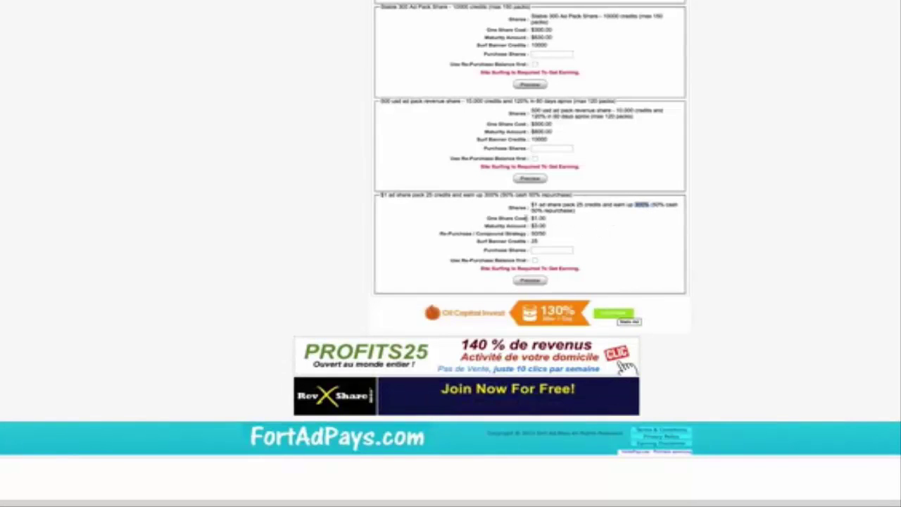
drag(533, 218, 546, 227)
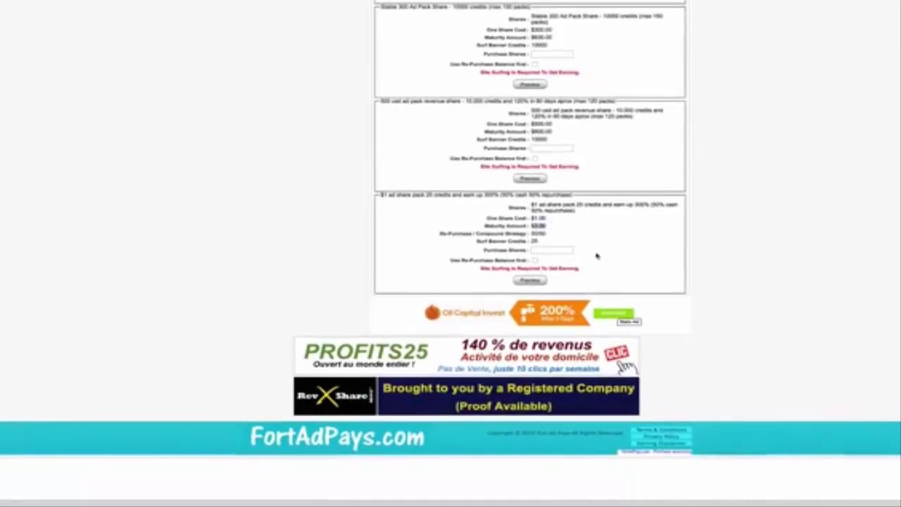